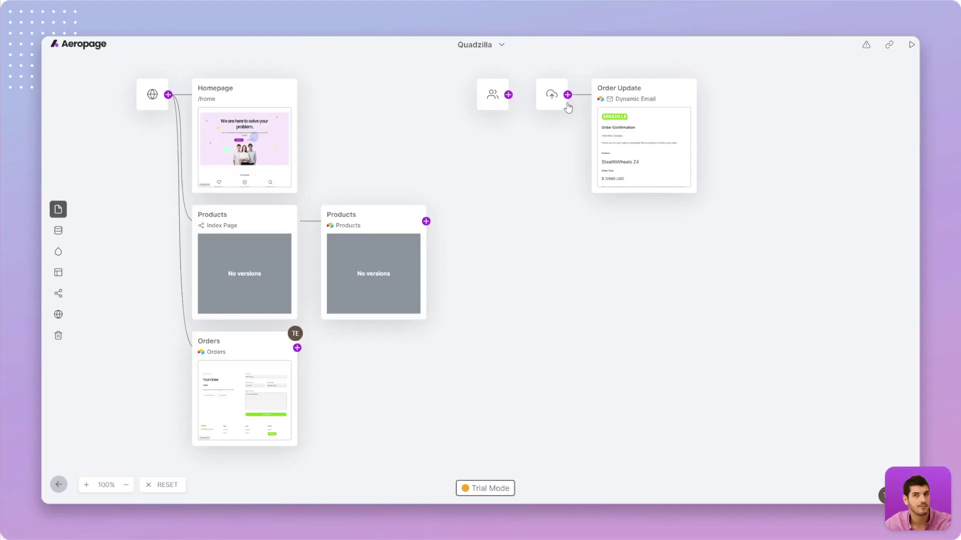
Step: Add a Document / PDF Maker tool labelled 'Order PDF' after the upload step, using the Orders table
{"action": "left_click", "coordinate": [567, 94]}
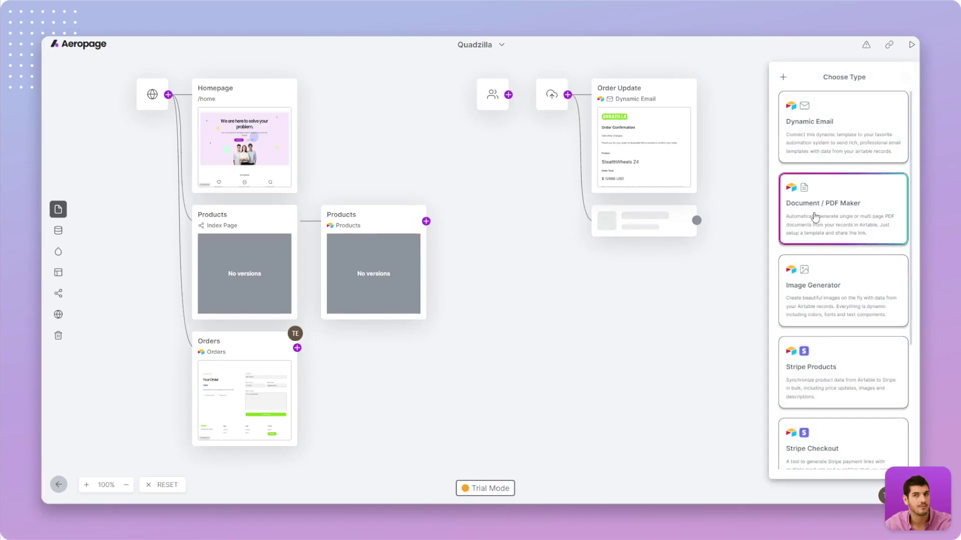
{"action": "left_click", "coordinate": [815, 218]}
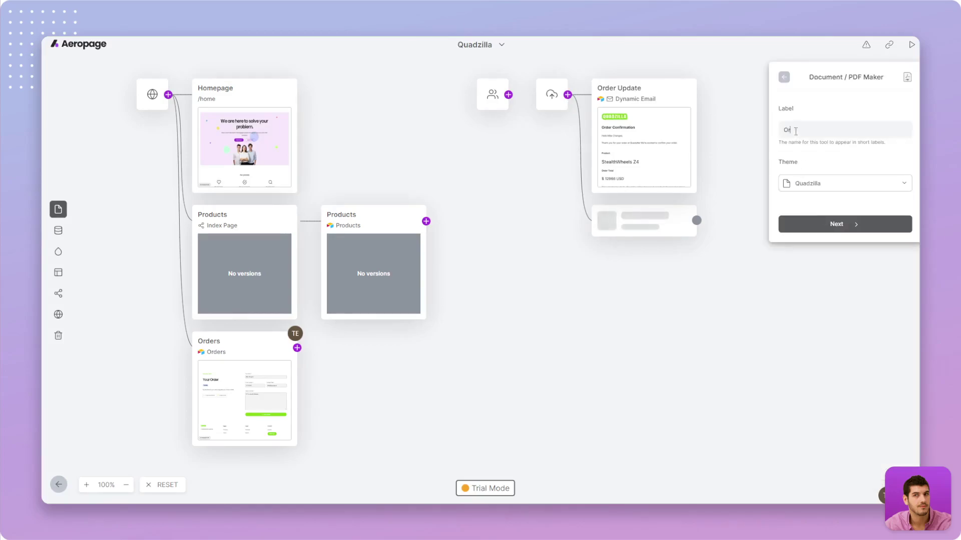
{"action": "left_click", "coordinate": [796, 131]}
{"action": "type", "text": "Order"}
{"action": "type", "text": " PDF"}
{"action": "left_click", "coordinate": [829, 224]}
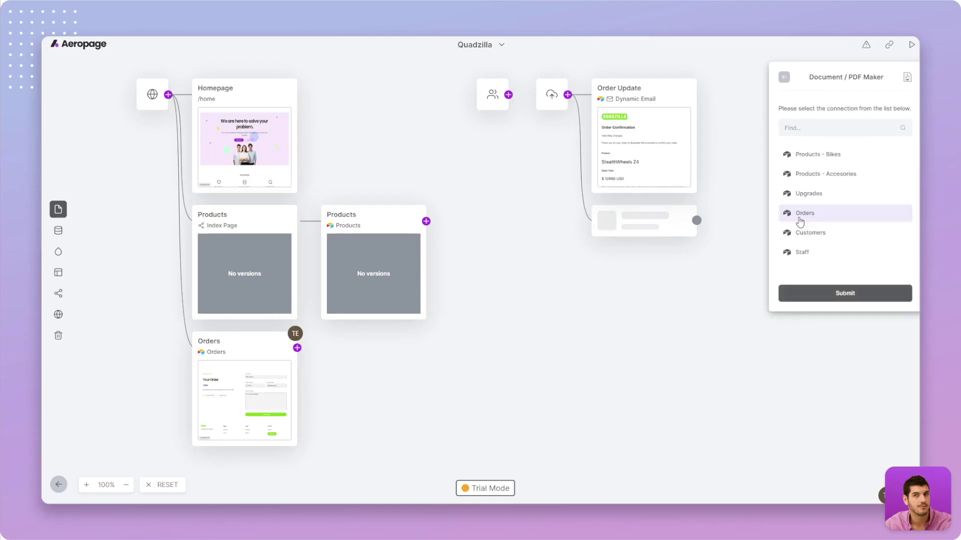
{"action": "left_click", "coordinate": [828, 219]}
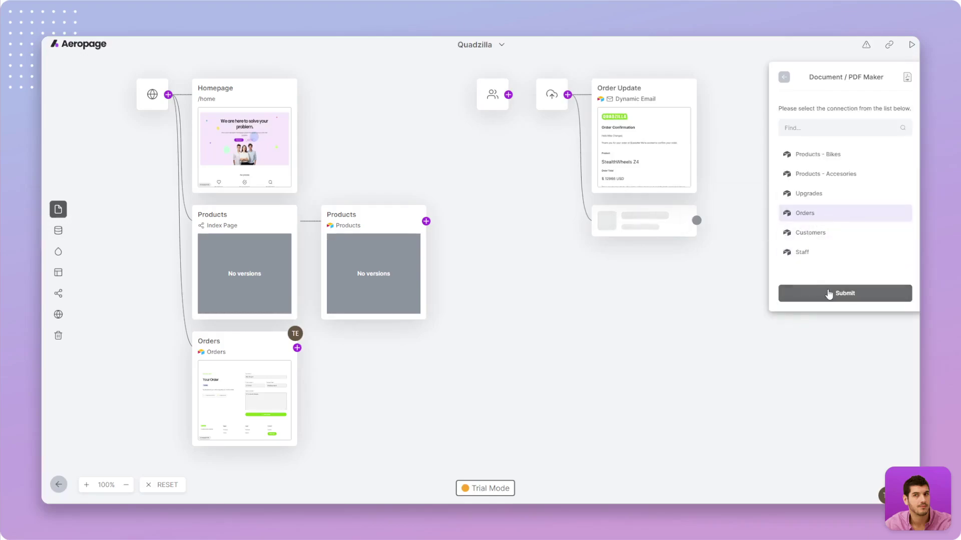
Step: Submit the Orders connection and load the library's ready-made Invoice template
{"action": "left_click", "coordinate": [827, 294]}
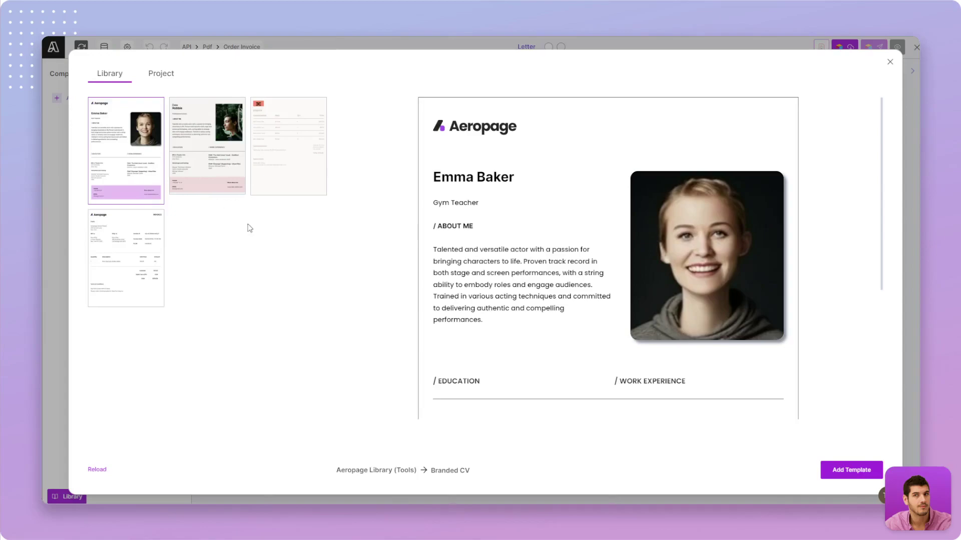
{"action": "left_click", "coordinate": [129, 241]}
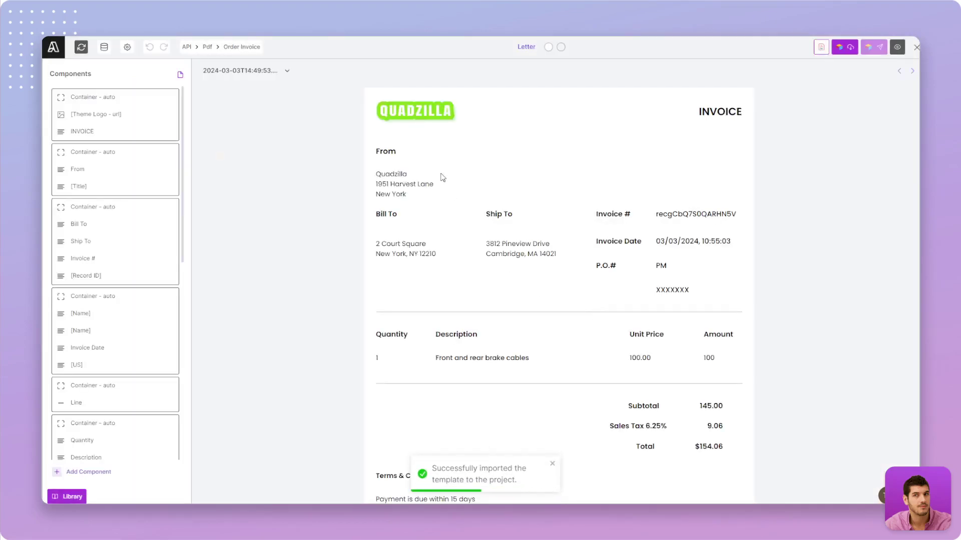
Step: Replace the line item's hard-coded description with the Name (from Products) field
{"action": "left_click", "coordinate": [407, 181]}
{"action": "mouse_move", "coordinate": [79, 142]}
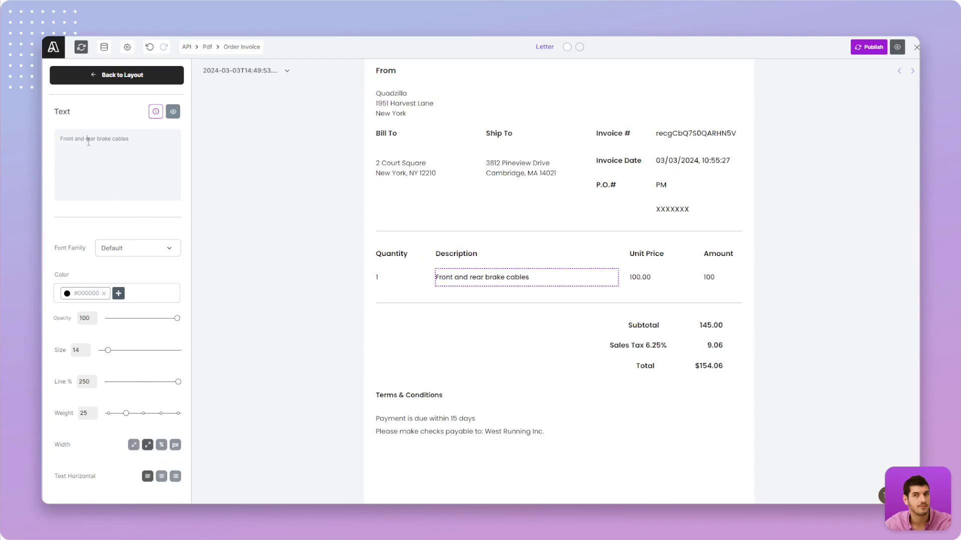
{"action": "triple_click", "coordinate": [88, 140]}
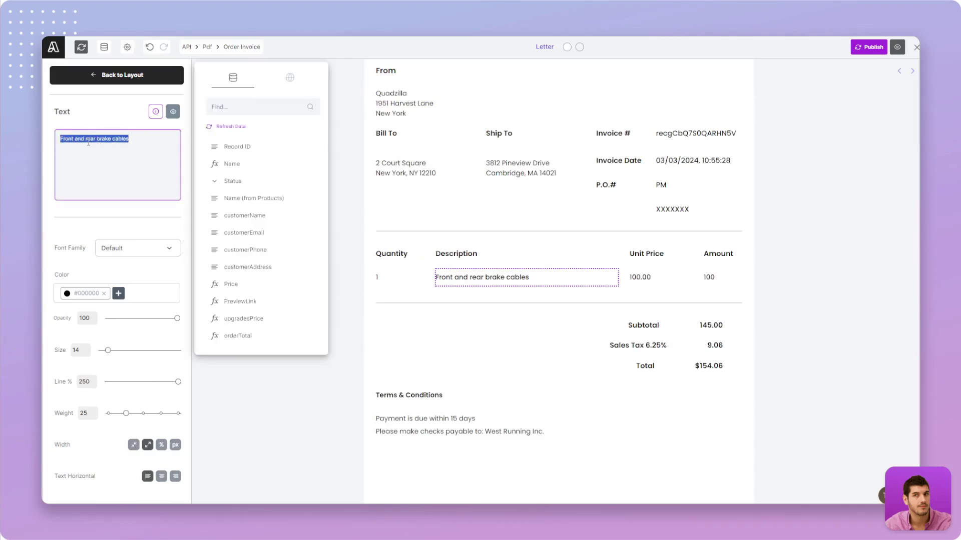
{"action": "key", "text": "BackSpace"}
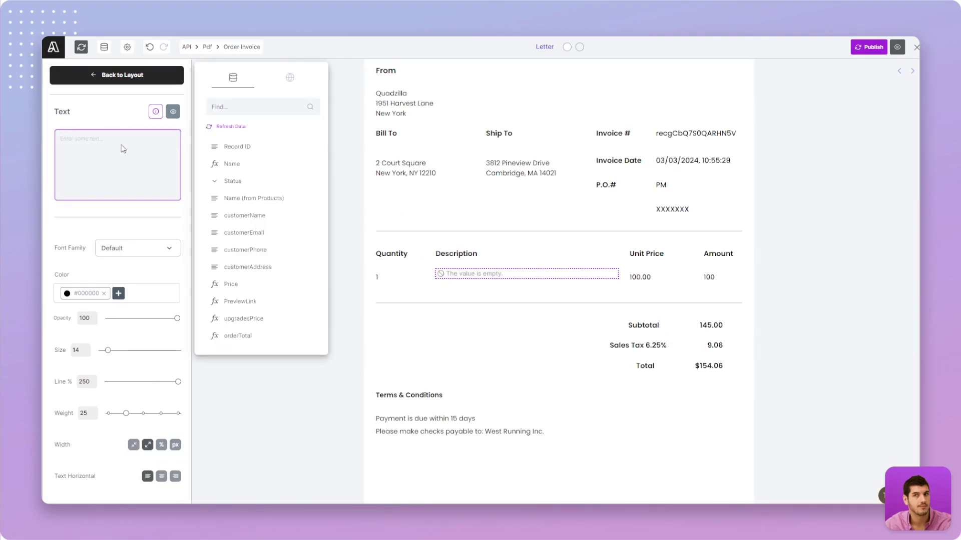
{"action": "left_click", "coordinate": [240, 199]}
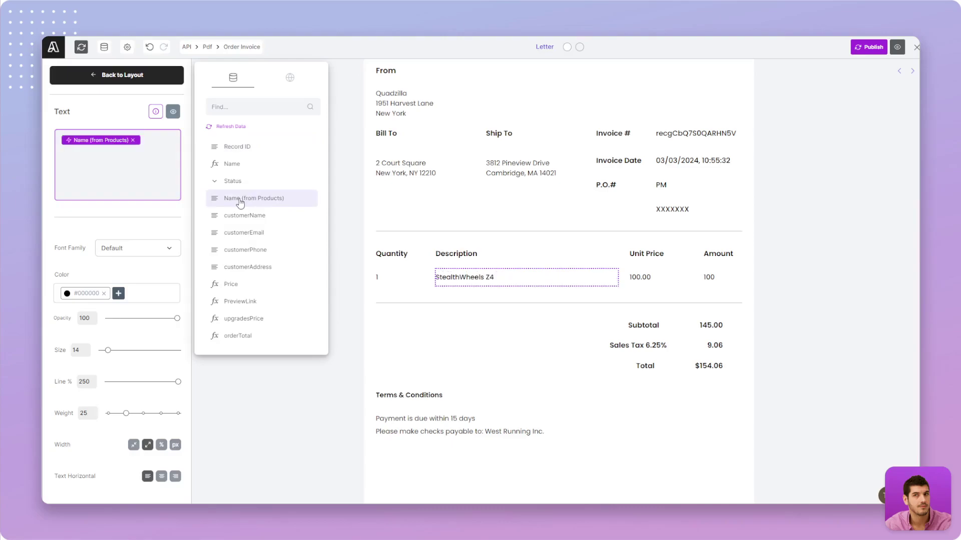
{"action": "left_click", "coordinate": [287, 165]}
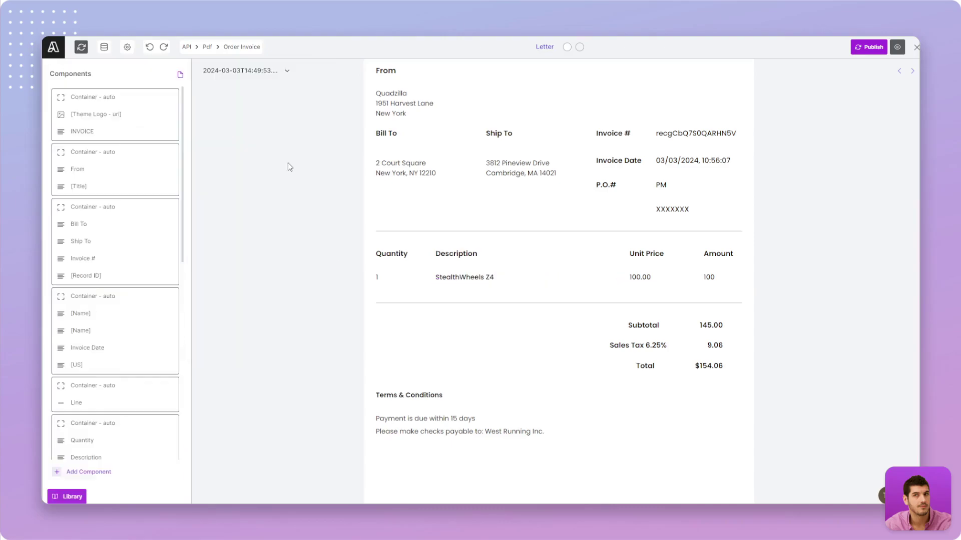
Step: Set the unit price to '$' plus the Price field, showing $12499 USD
{"action": "left_click", "coordinate": [636, 279]}
{"action": "double_click", "coordinate": [75, 137]}
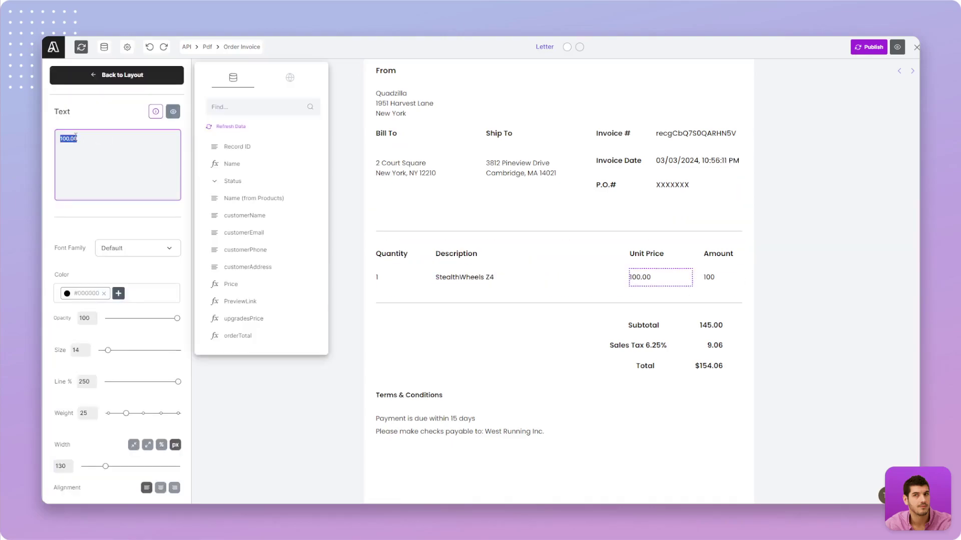
{"action": "type", "text": "$"}
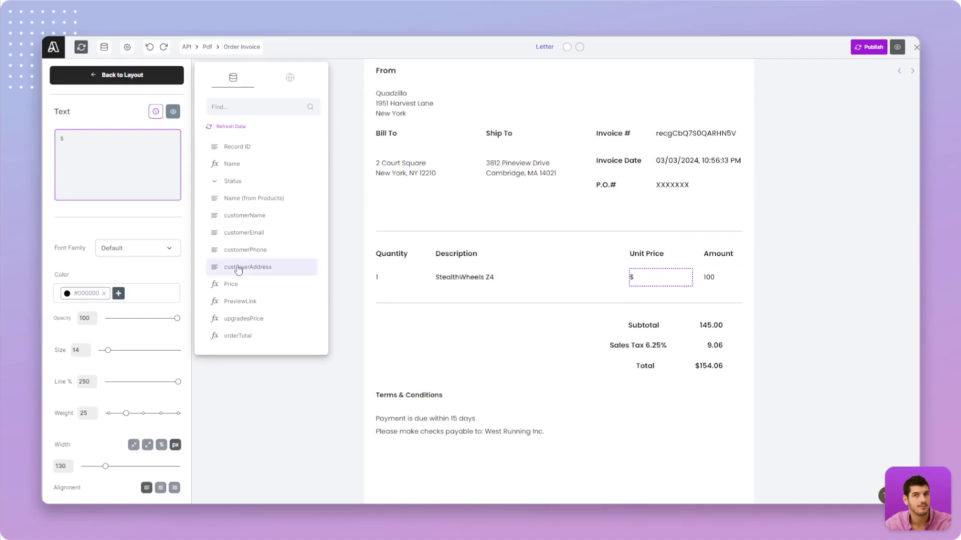
{"action": "left_click", "coordinate": [231, 284]}
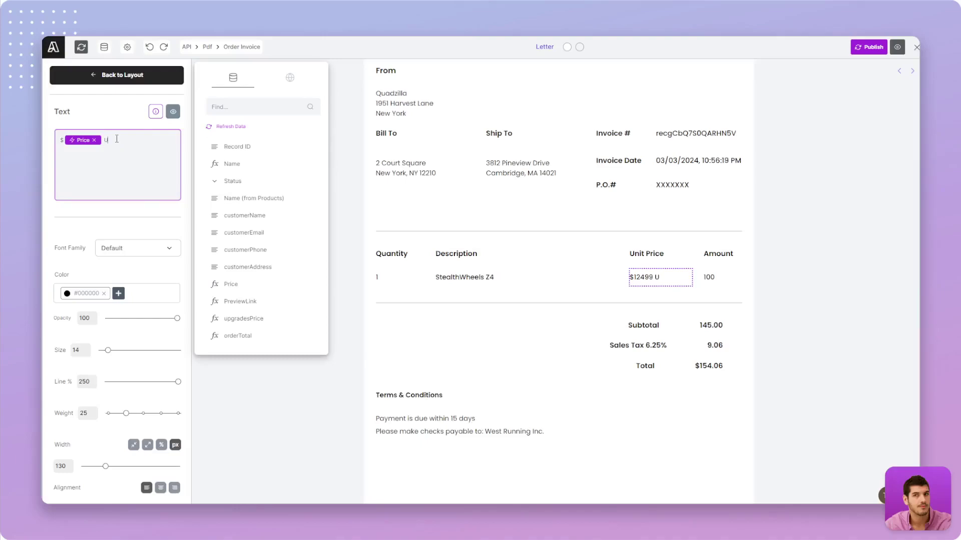
{"action": "left_click", "coordinate": [111, 111]}
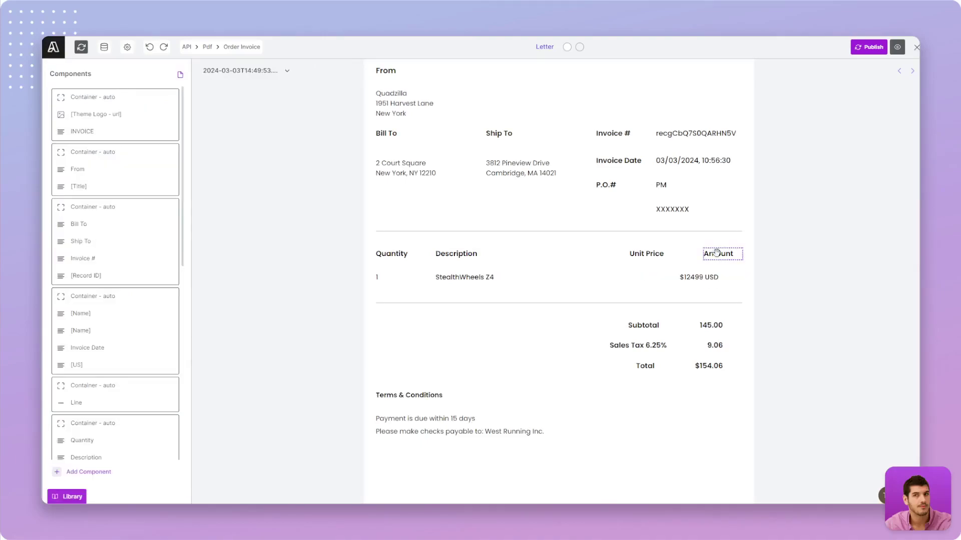
Step: Delete the Amount column and set the Total to the orderTotal field ($12966 USD)
{"action": "right_click", "coordinate": [720, 254]}
{"action": "left_click", "coordinate": [744, 299]}
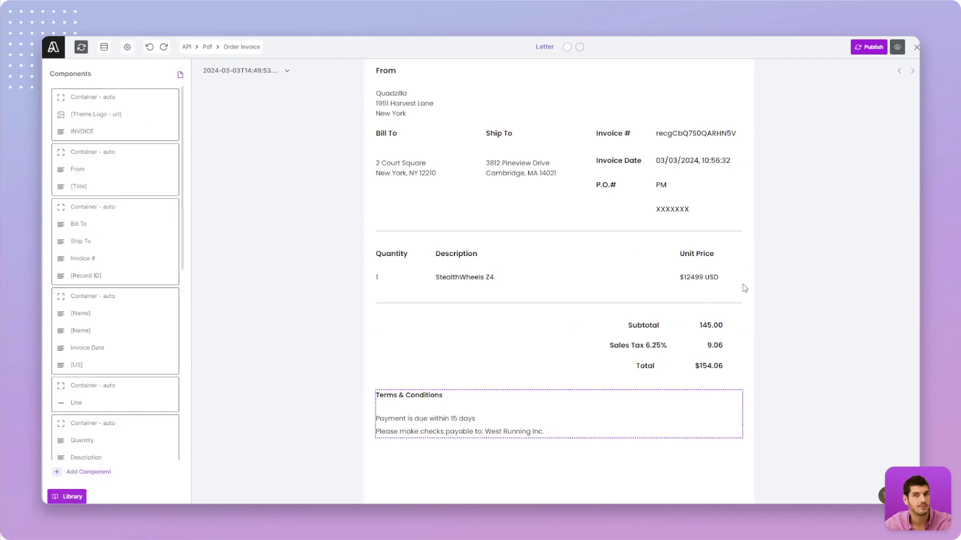
{"action": "left_click", "coordinate": [720, 366]}
{"action": "left_click", "coordinate": [254, 336]}
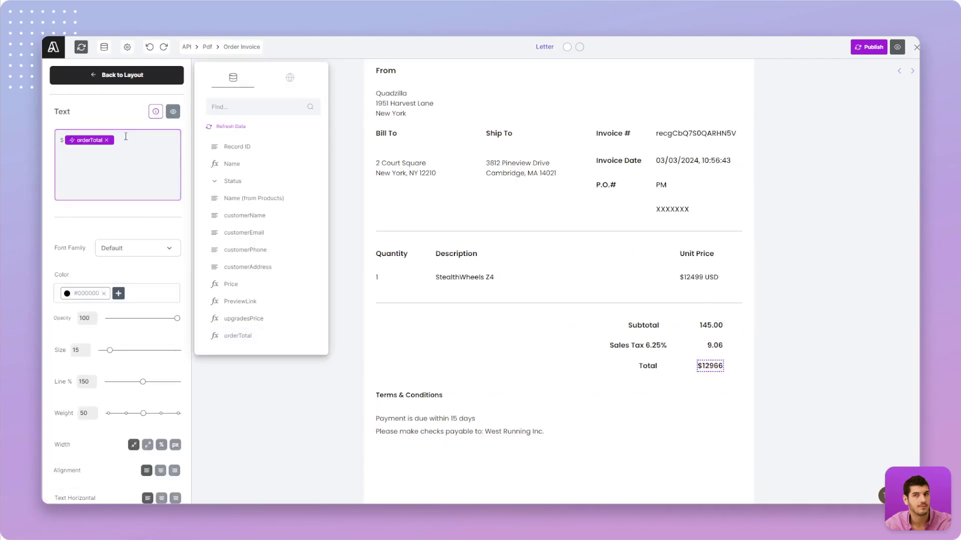
{"action": "key", "text": "Escape"}
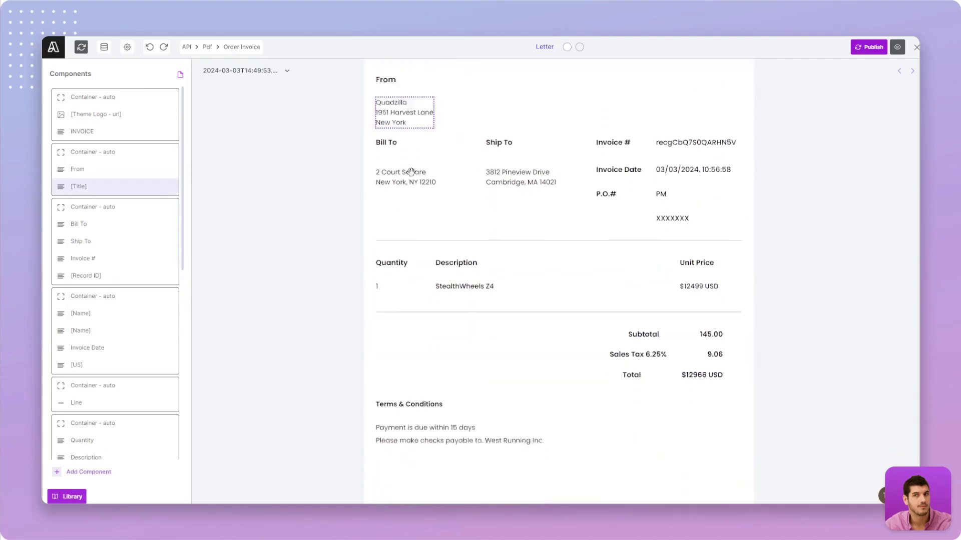
Step: Bind the Ship To block to the customer's name and address fields
{"action": "scroll", "coordinate": [509, 192], "scroll_direction": "up", "scroll_amount": 2}
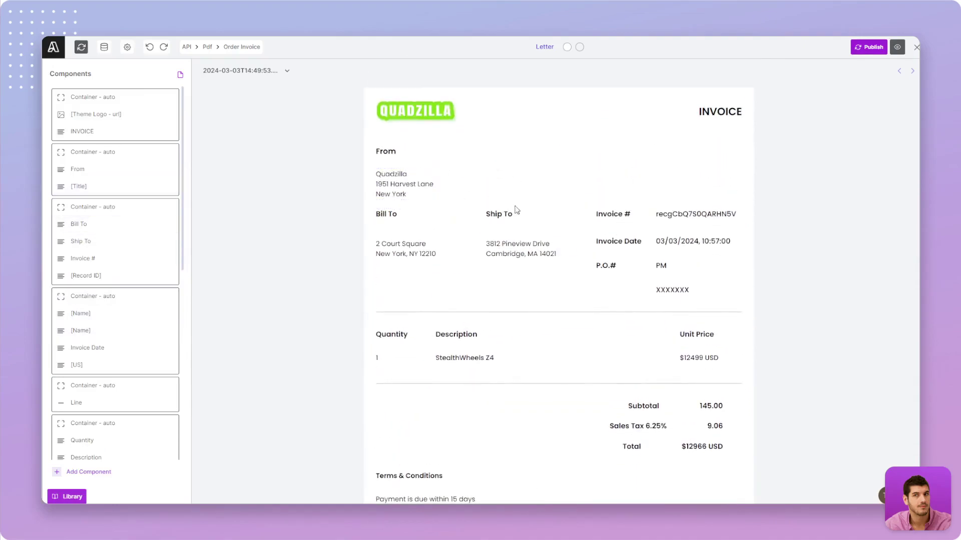
{"action": "left_click", "coordinate": [515, 247]}
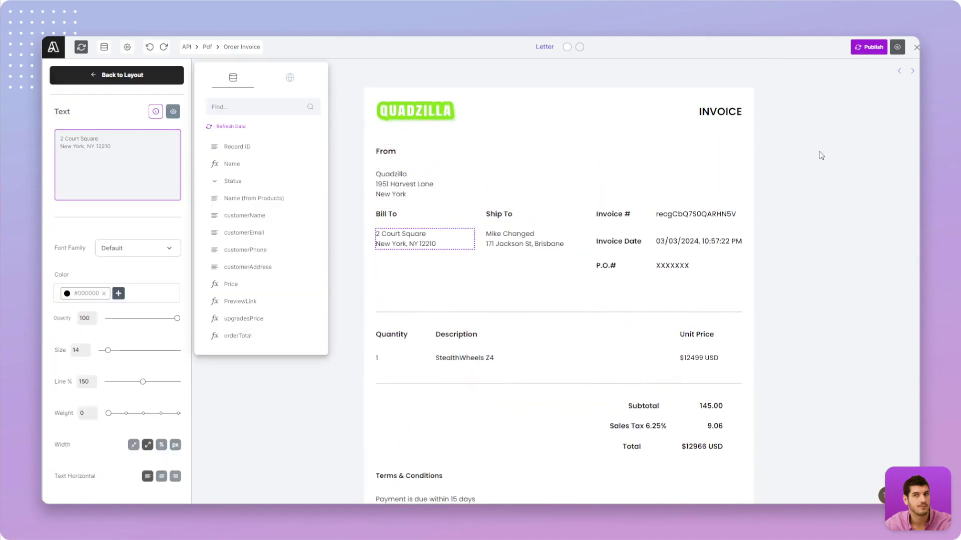
{"action": "key", "text": "Escape"}
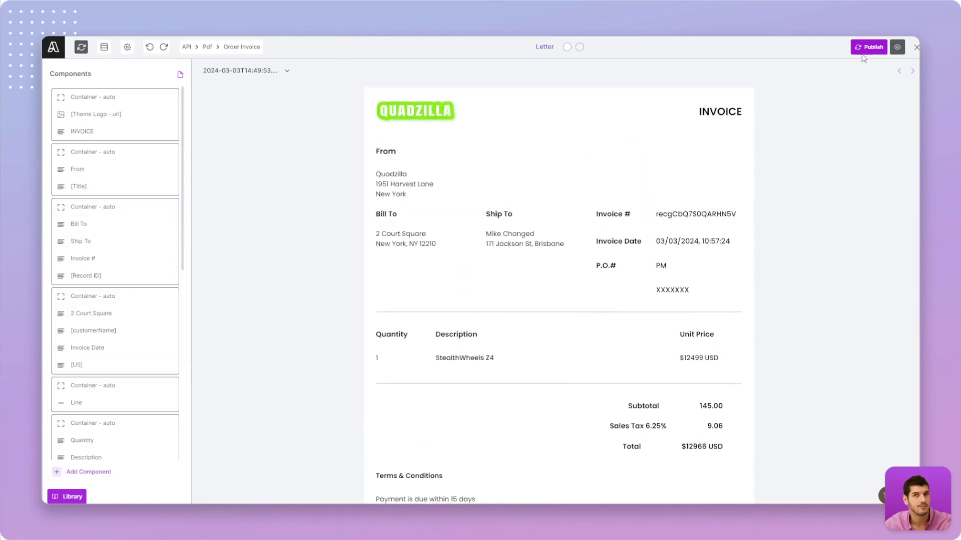
{"action": "left_click", "coordinate": [863, 49]}
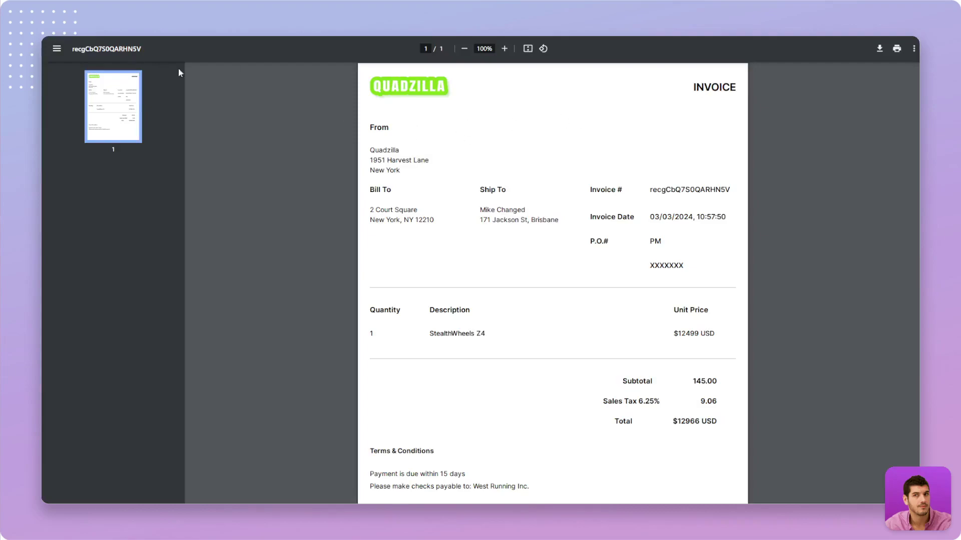
{"action": "scroll", "coordinate": [437, 158], "scroll_direction": "down", "scroll_amount": 1}
{"action": "scroll", "coordinate": [437, 158], "scroll_direction": "up", "scroll_amount": 1}
{"action": "scroll", "coordinate": [461, 236], "scroll_direction": "down", "scroll_amount": 3}
{"action": "scroll", "coordinate": [454, 240], "scroll_direction": "up", "scroll_amount": 3}
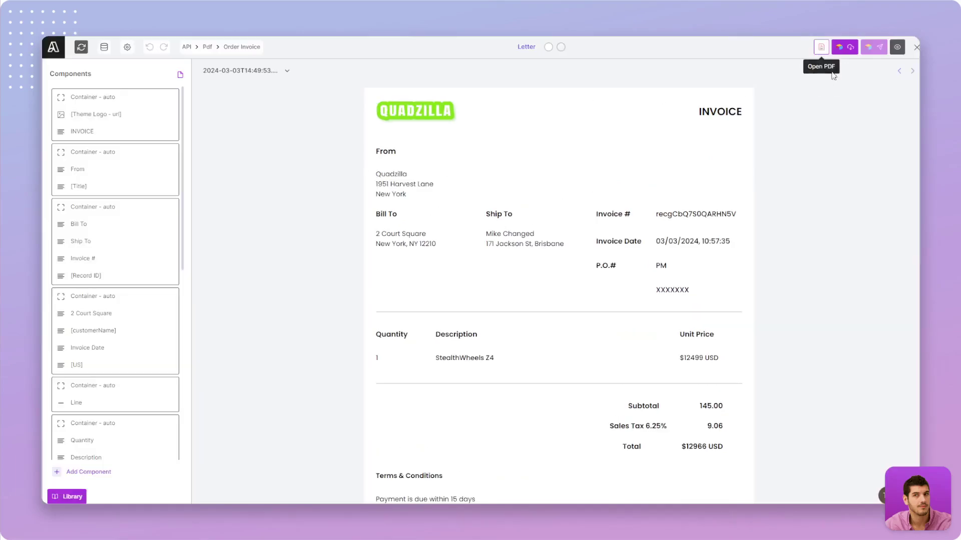
Step: Open the generated invoice PDF and bring up the Use in Airtable URL formula
{"action": "left_click", "coordinate": [821, 48]}
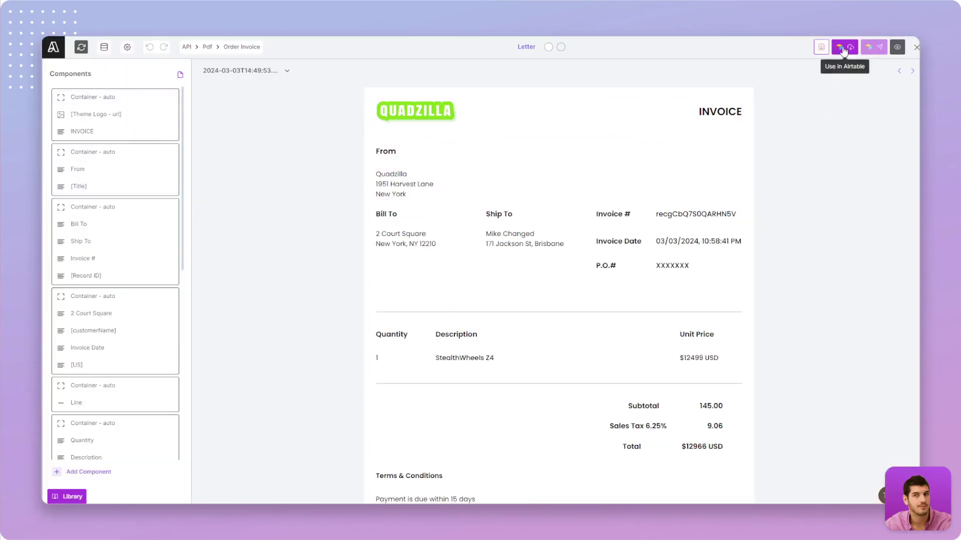
{"action": "left_click", "coordinate": [844, 51]}
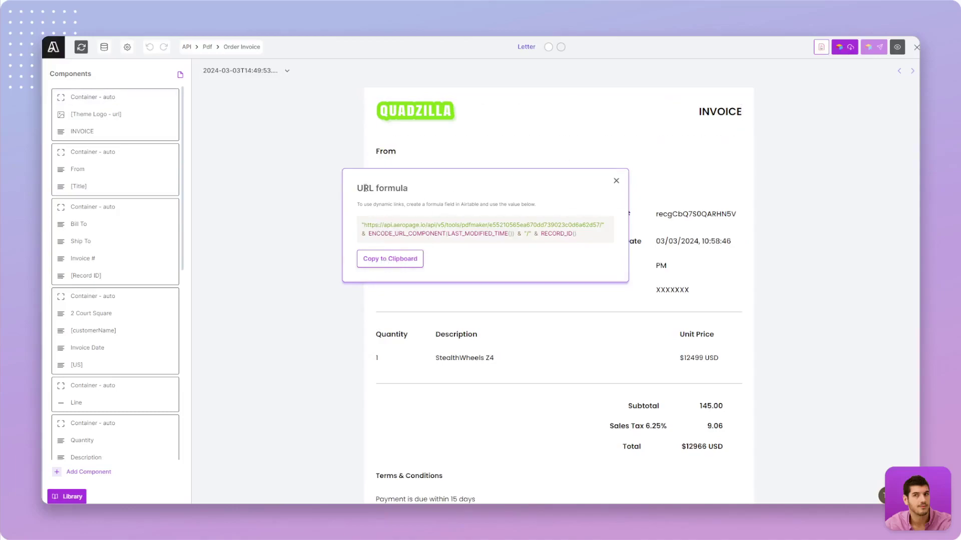
Step: Create an 'Invoice PDF' formula field from the copied Aeropage URL formula and open row 1's invoice
{"action": "left_click", "coordinate": [384, 260]}
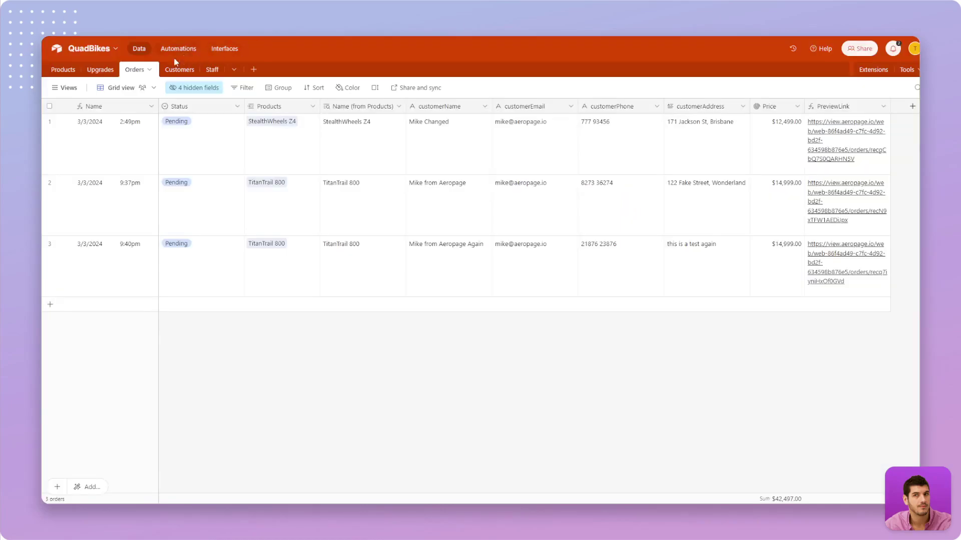
{"action": "scroll", "coordinate": [489, 212], "scroll_direction": "right", "scroll_amount": 2}
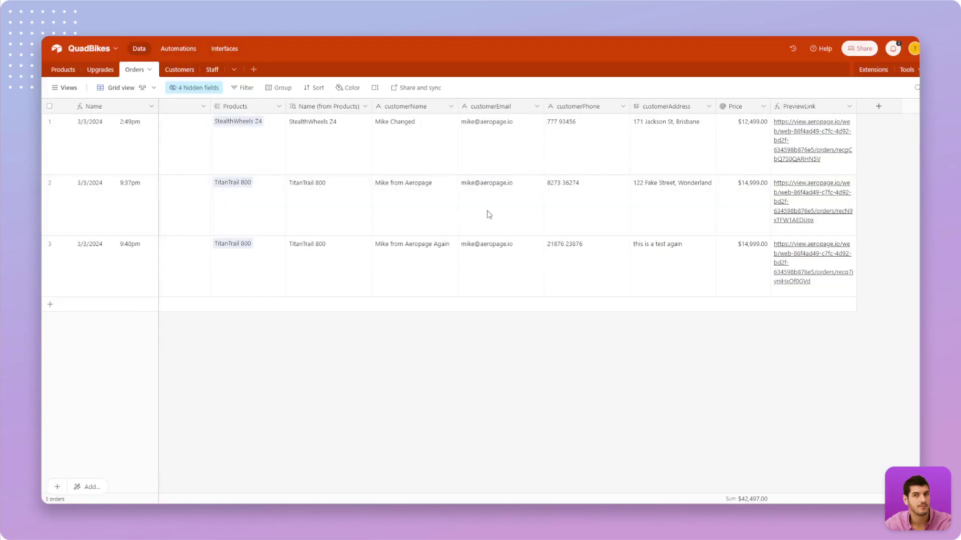
{"action": "left_click", "coordinate": [878, 106]}
{"action": "left_click", "coordinate": [752, 353]}
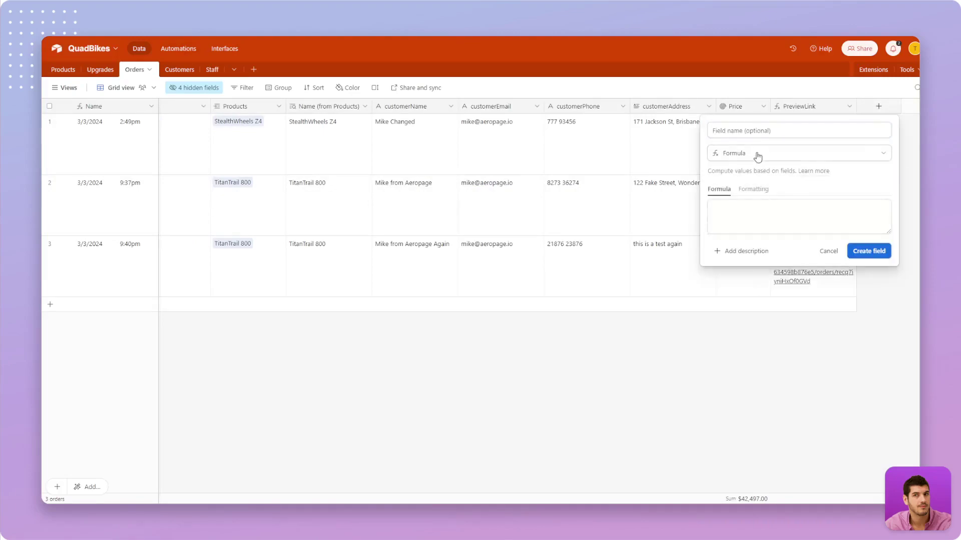
{"action": "left_click", "coordinate": [740, 133]}
{"action": "type", "text": "Invoice PDF"}
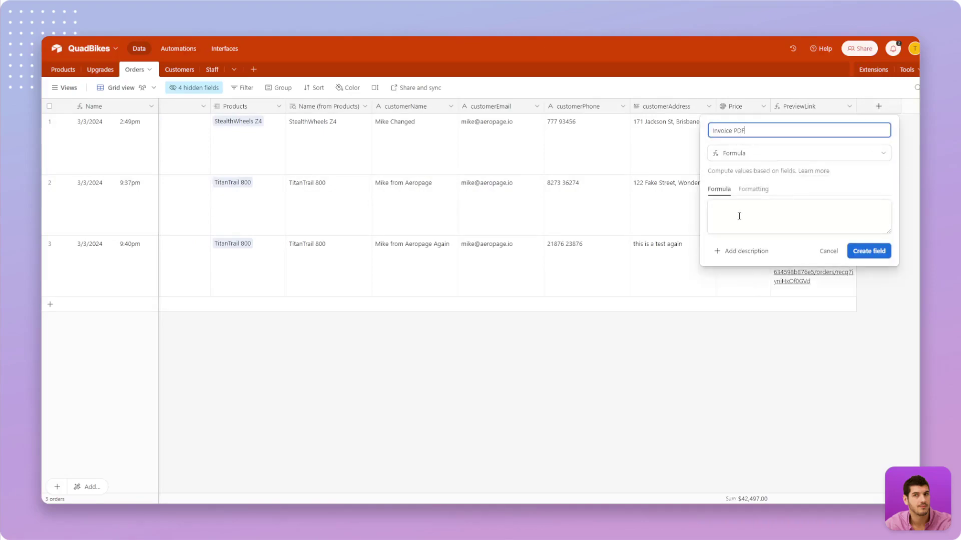
{"action": "left_click", "coordinate": [740, 215]}
{"action": "key", "text": "ctrl+v"}
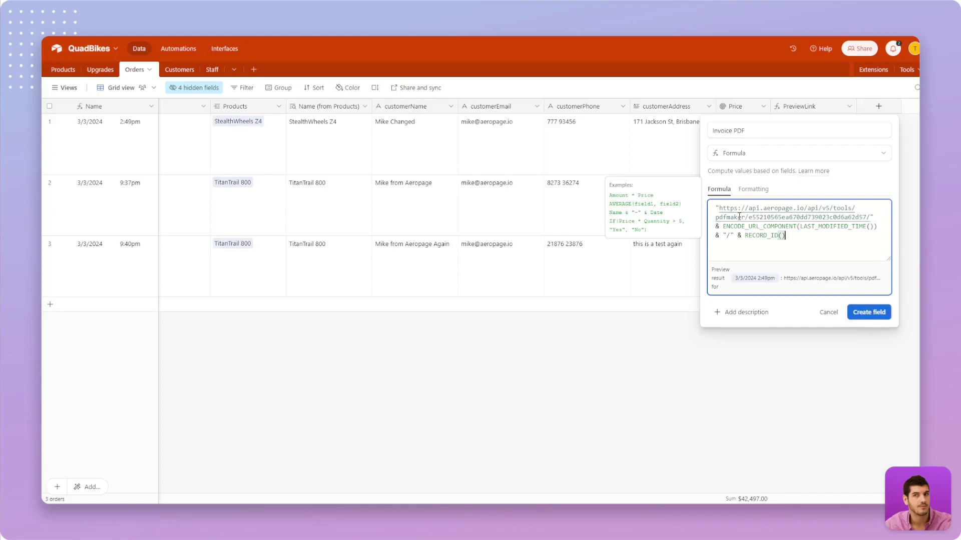
{"action": "left_click", "coordinate": [869, 312]}
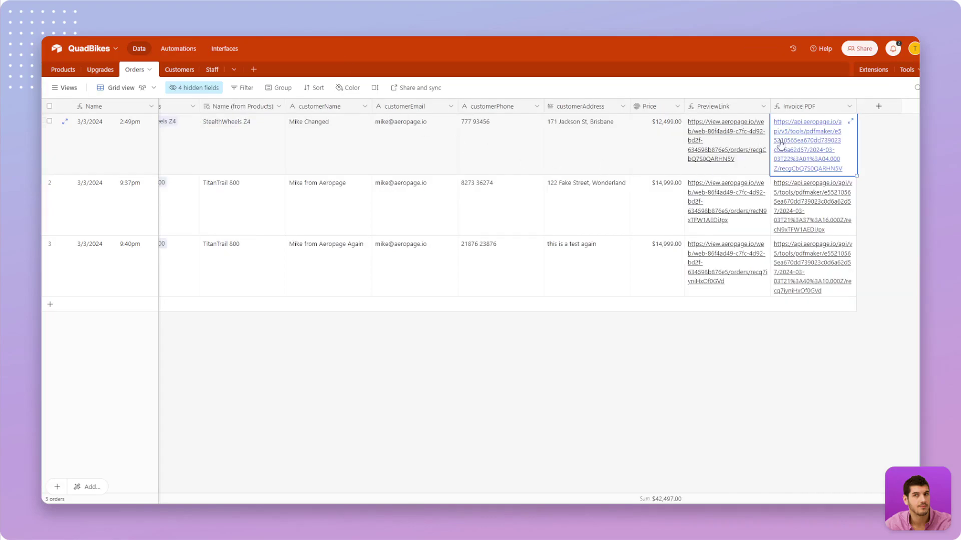
{"action": "left_click", "coordinate": [782, 143]}
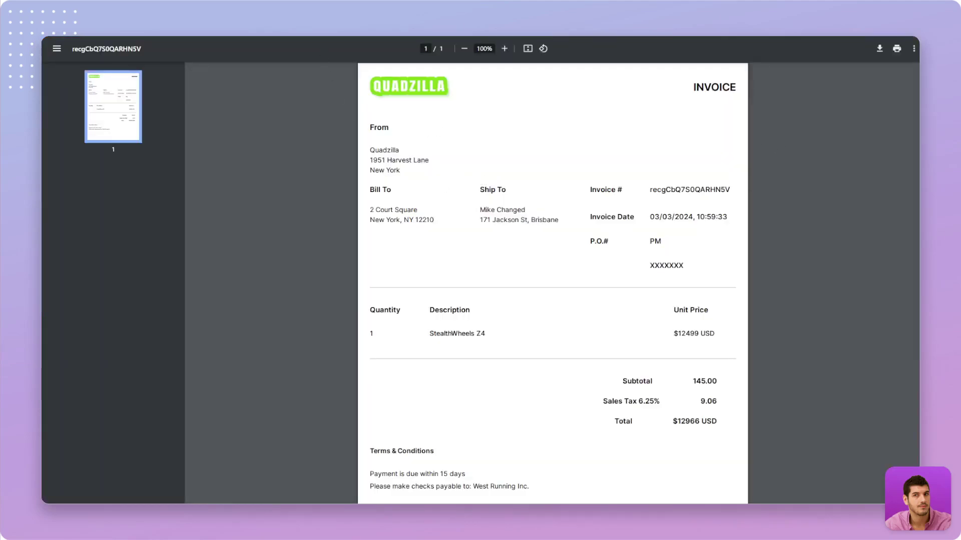
Step: Open the second order's TitanTrail 800 invoice and check its Ship To address, 122 Fake Street, Wonderland
{"action": "key", "text": "ctrl+w"}
{"action": "left_click", "coordinate": [794, 212]}
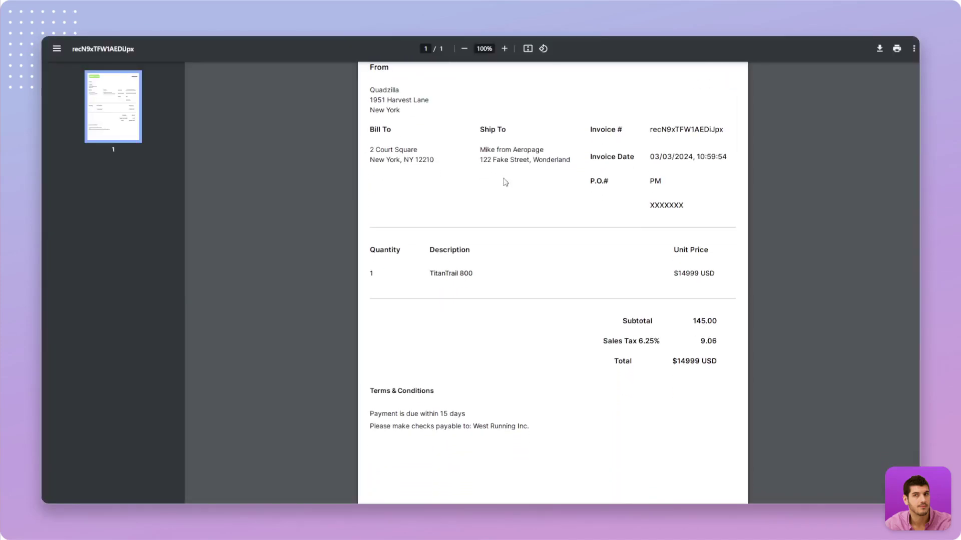
{"action": "left_click_drag", "start_coordinate": [477, 150], "coordinate": [566, 165]}
{"action": "left_click", "coordinate": [515, 173]}
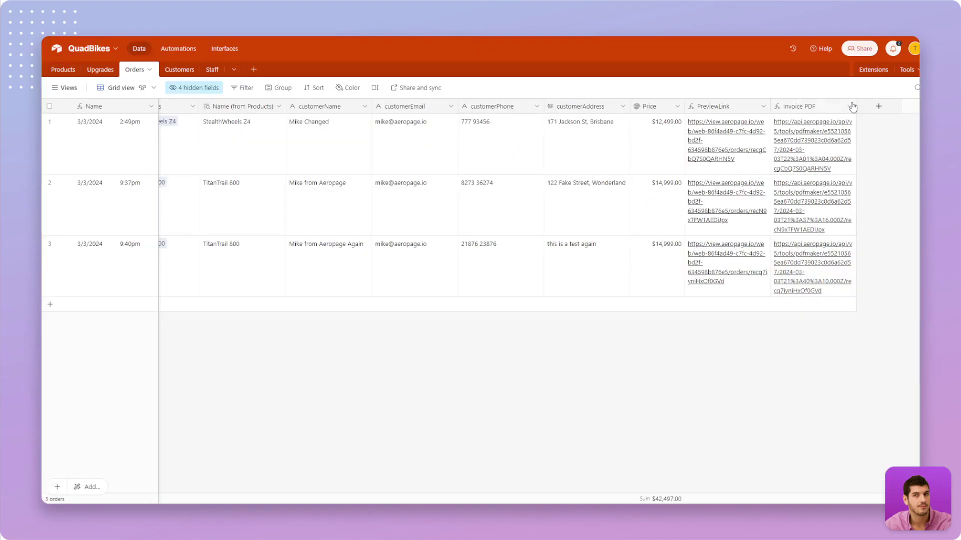
Step: Inspect the encoded last-modified timestamp in the Invoice PDF formula, then close without changes
{"action": "left_click", "coordinate": [849, 106]}
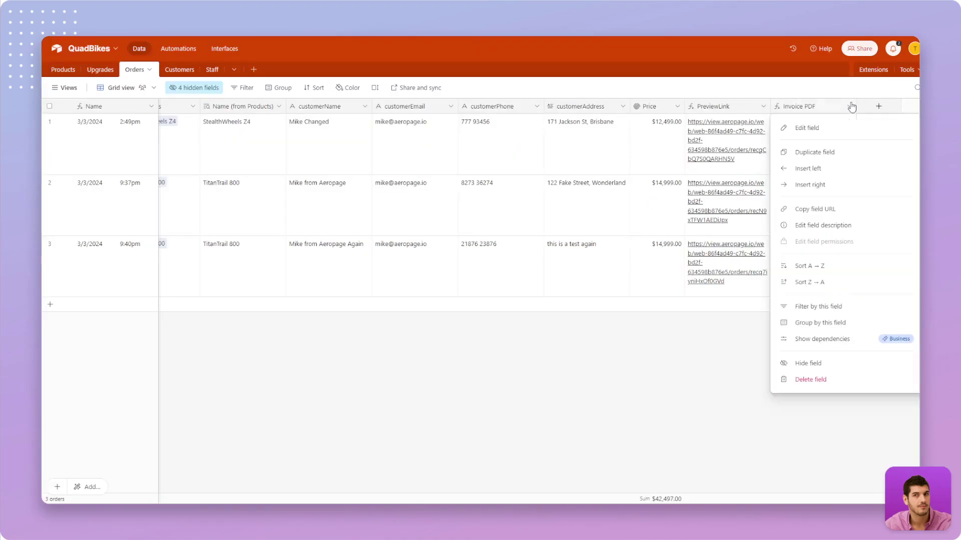
{"action": "left_click", "coordinate": [816, 129]}
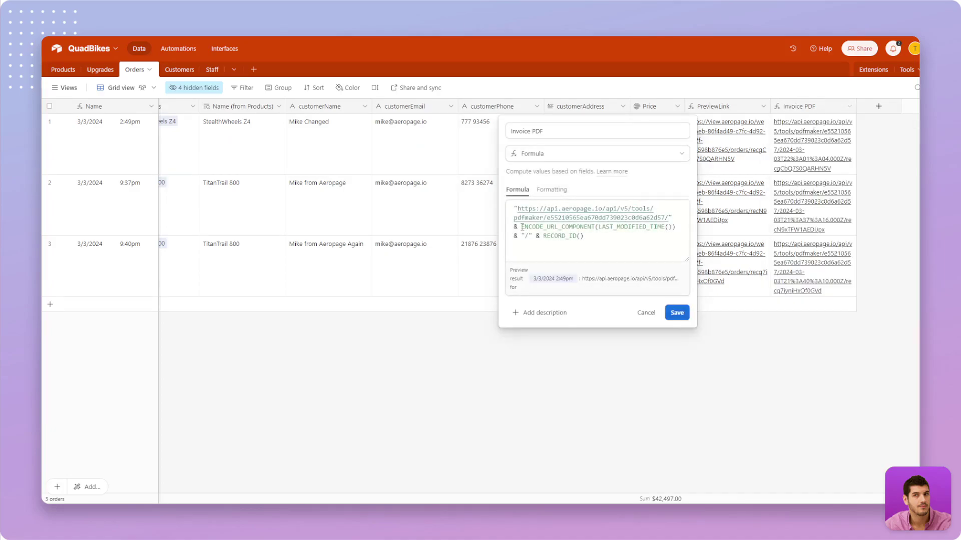
{"action": "left_click_drag", "start_coordinate": [522, 227], "coordinate": [590, 233]}
{"action": "left_click_drag", "start_coordinate": [649, 232], "coordinate": [674, 228]}
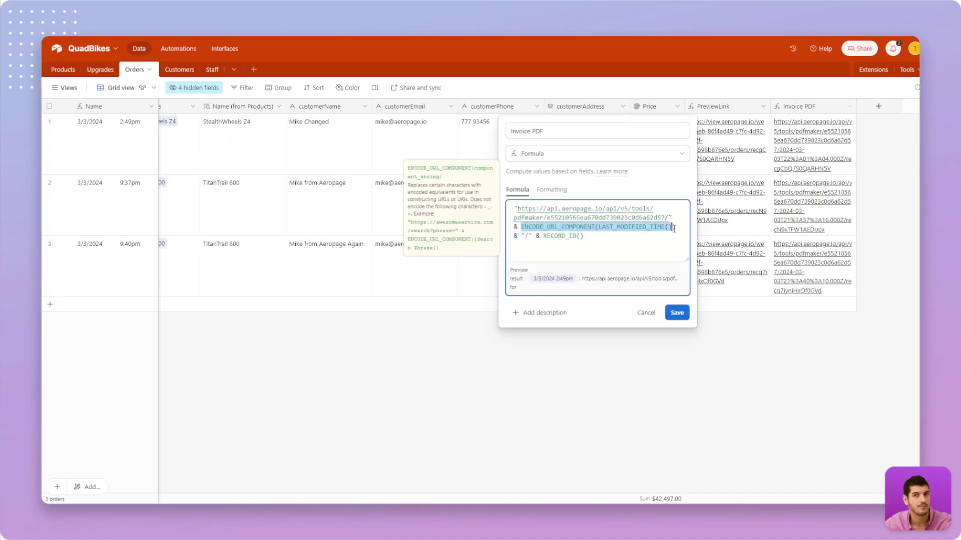
{"action": "left_click", "coordinate": [590, 365]}
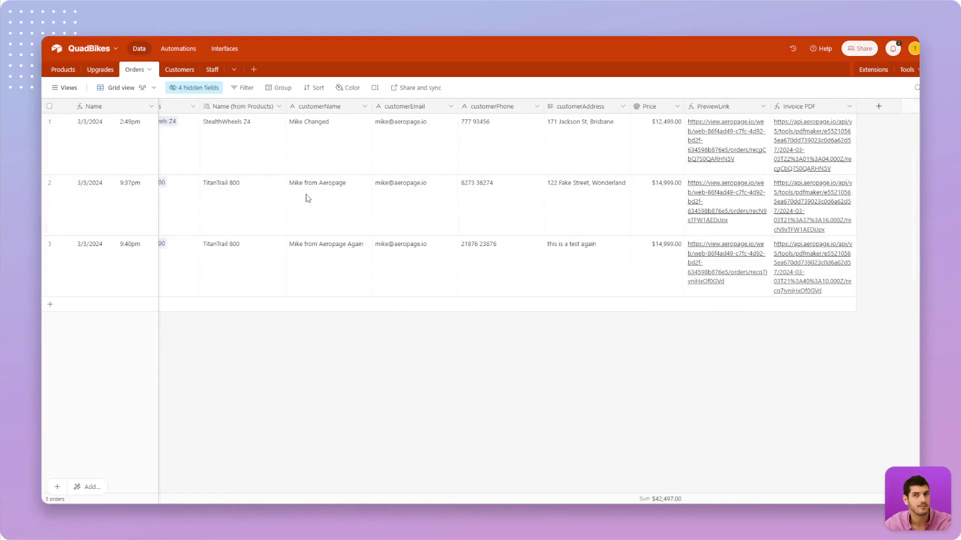
Step: Replace part of the second order's customer name with a new surname
{"action": "double_click", "coordinate": [322, 192]}
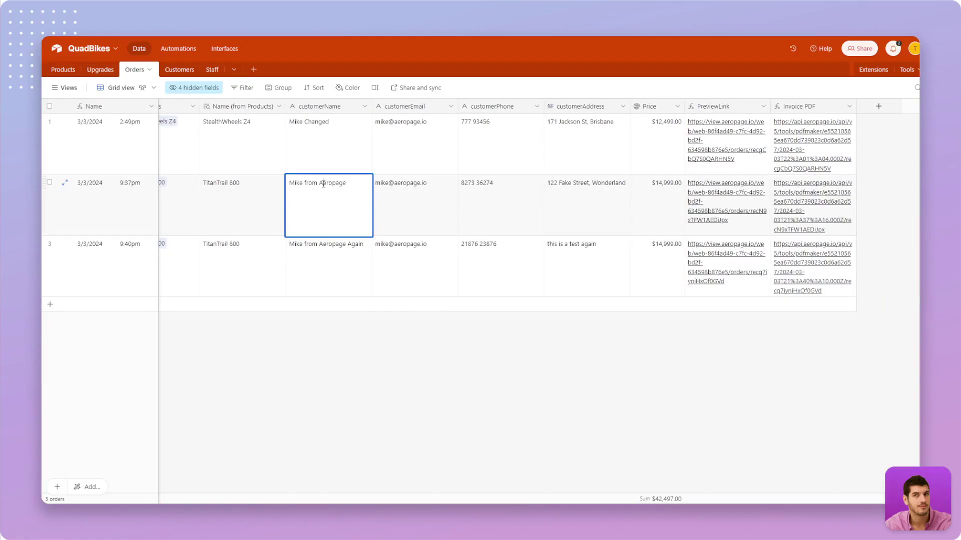
{"action": "double_click", "coordinate": [323, 184]}
{"action": "key", "text": "BackSpace"}
{"action": "key", "text": "BackSpace"}
{"action": "key", "text": "BackSpace"}
{"action": "key", "text": "BackSpace"}
{"action": "key", "text": "BackSpace"}
{"action": "key", "text": "BackSpace"}
{"action": "type", "text": "Jonson"}
{"action": "left_click", "coordinate": [385, 362]}
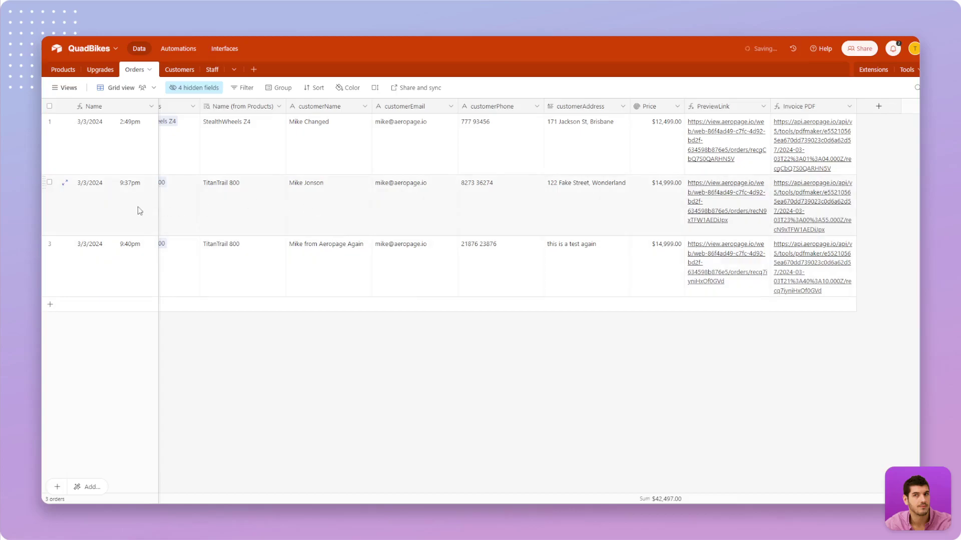
{"action": "left_click", "coordinate": [798, 203]}
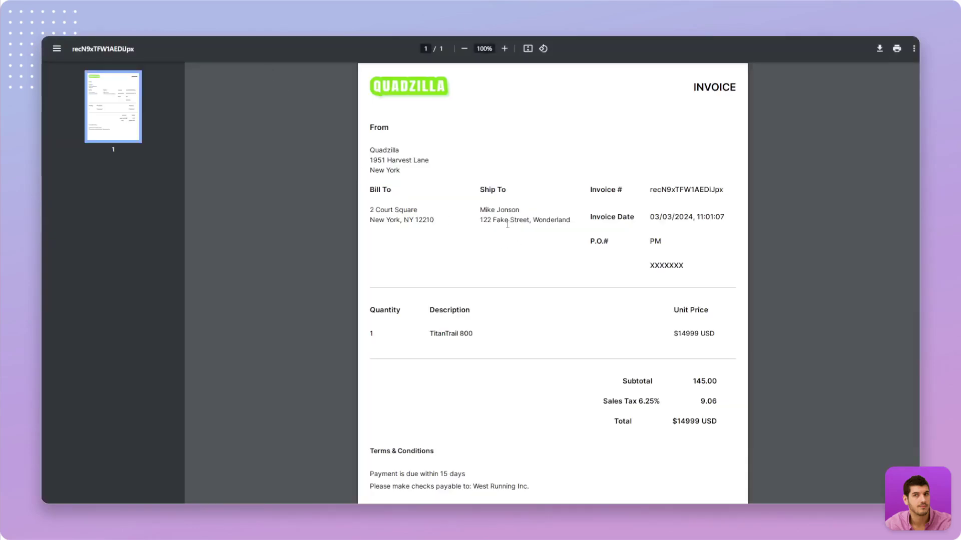
Step: Verify the regenerated invoice's Ship To shows the updated customer name, then close the PDF
{"action": "left_click_drag", "start_coordinate": [479, 211], "coordinate": [521, 211]}
{"action": "left_click", "coordinate": [499, 234]}
{"action": "key", "text": "ctrl+w"}
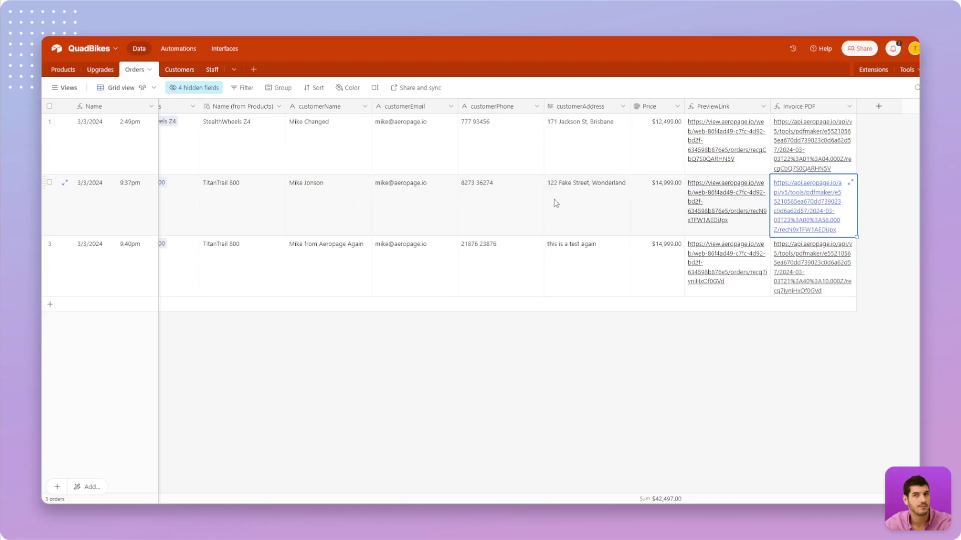
Step: Create a Last modified time field tracking only customerName, customerEmail and customerPhone
{"action": "key", "text": "Escape"}
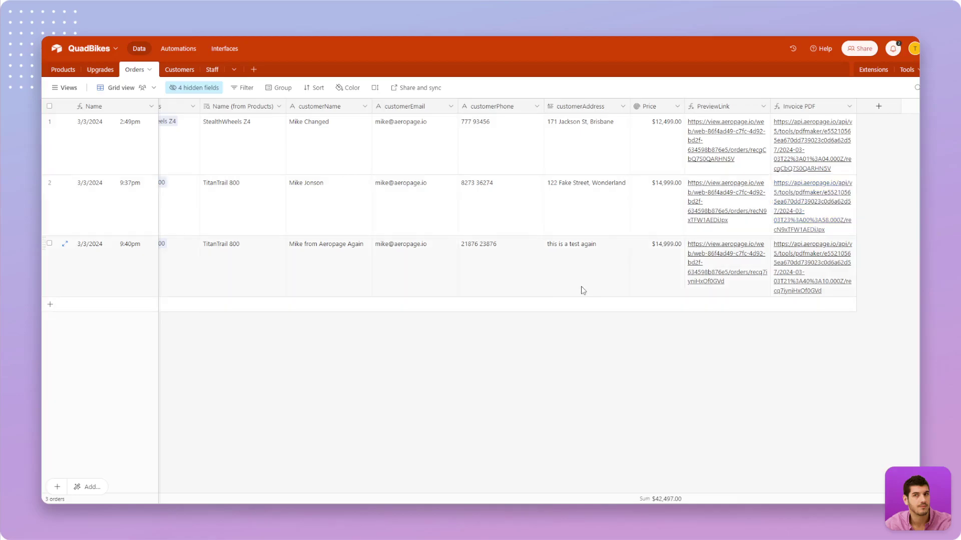
{"action": "left_click", "coordinate": [879, 107]}
{"action": "scroll", "coordinate": [811, 214], "scroll_direction": "down", "scroll_amount": 5}
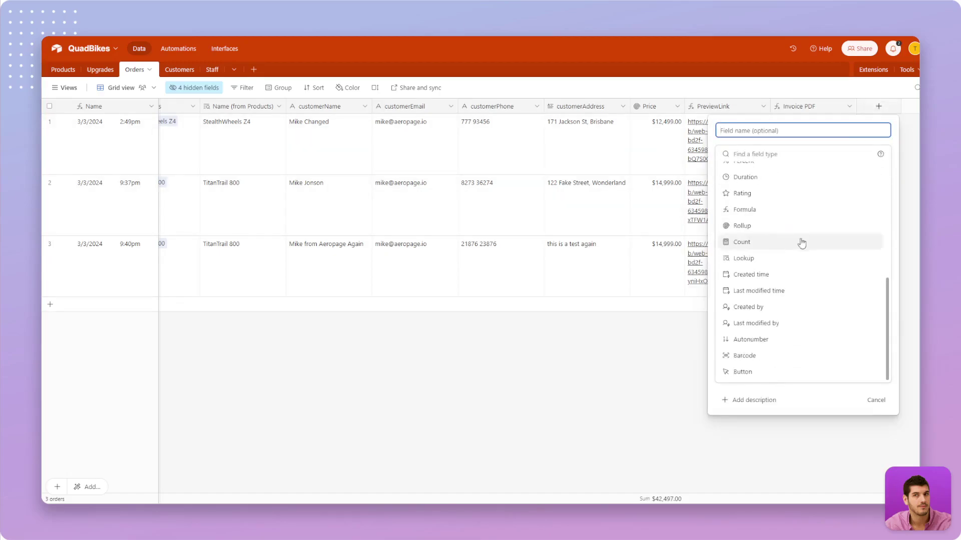
{"action": "left_click", "coordinate": [745, 291]}
{"action": "left_click", "coordinate": [723, 234]}
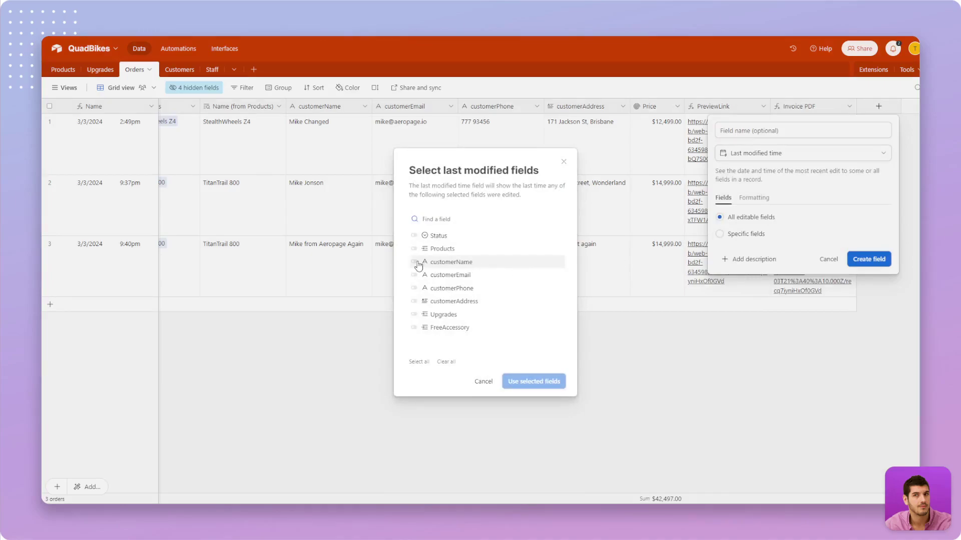
{"action": "left_click", "coordinate": [414, 262]}
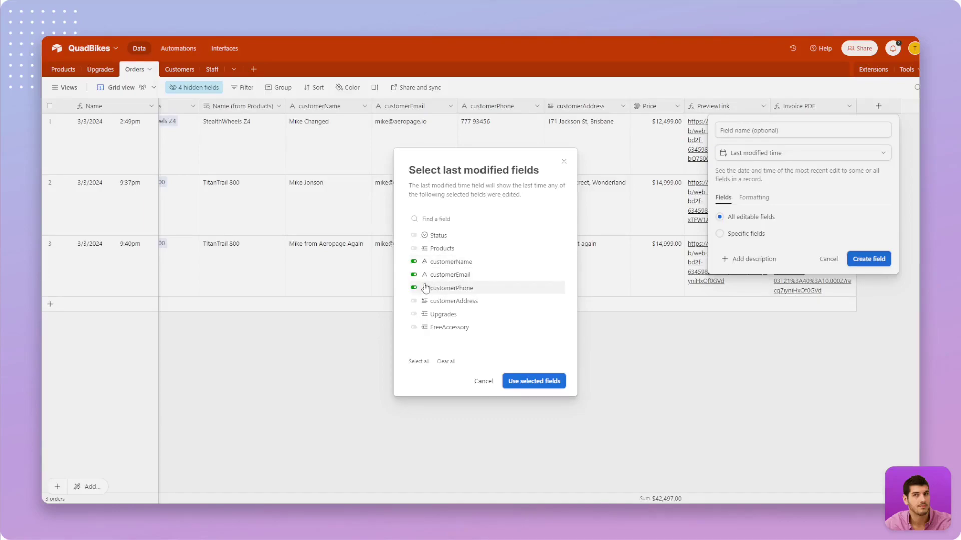
{"action": "left_click", "coordinate": [533, 381]}
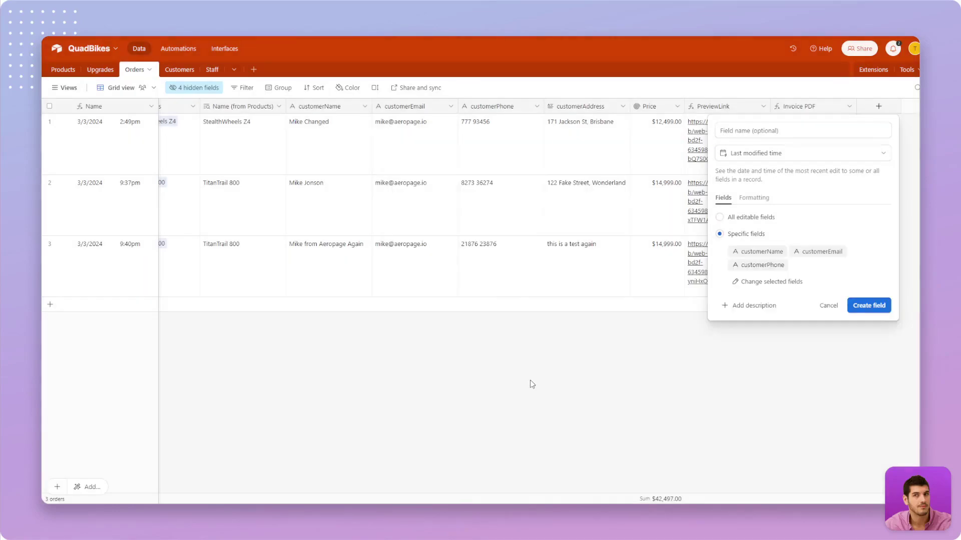
{"action": "left_click", "coordinate": [869, 305]}
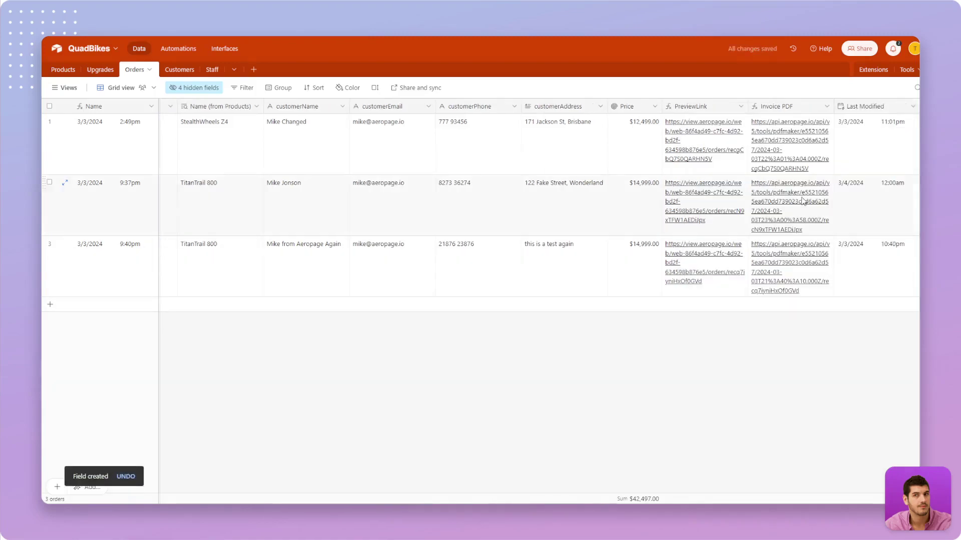
Step: Replace the encoded last-modified time in the Invoice PDF formula with the {Last Modified} field and save
{"action": "left_click", "coordinate": [826, 106]}
{"action": "left_click", "coordinate": [832, 125]}
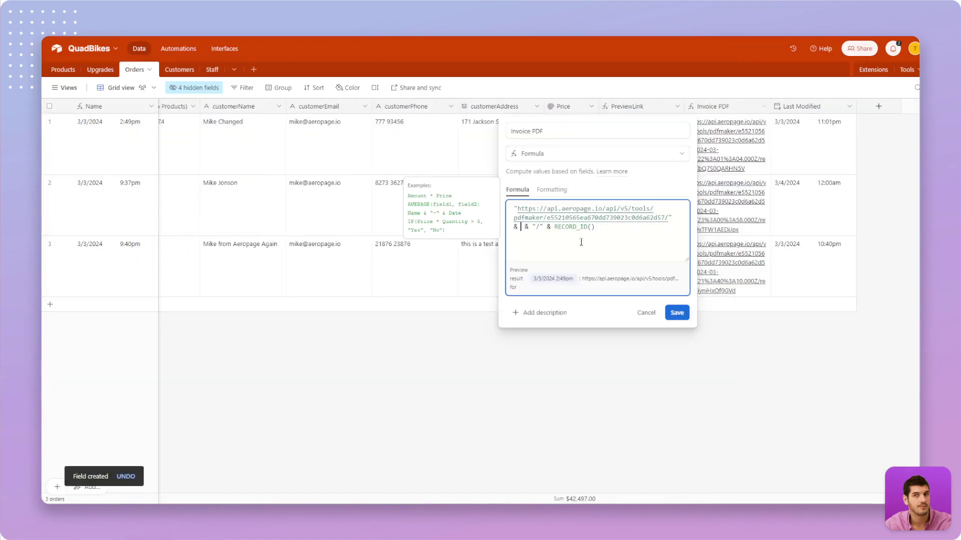
{"action": "type", "text": "las"}
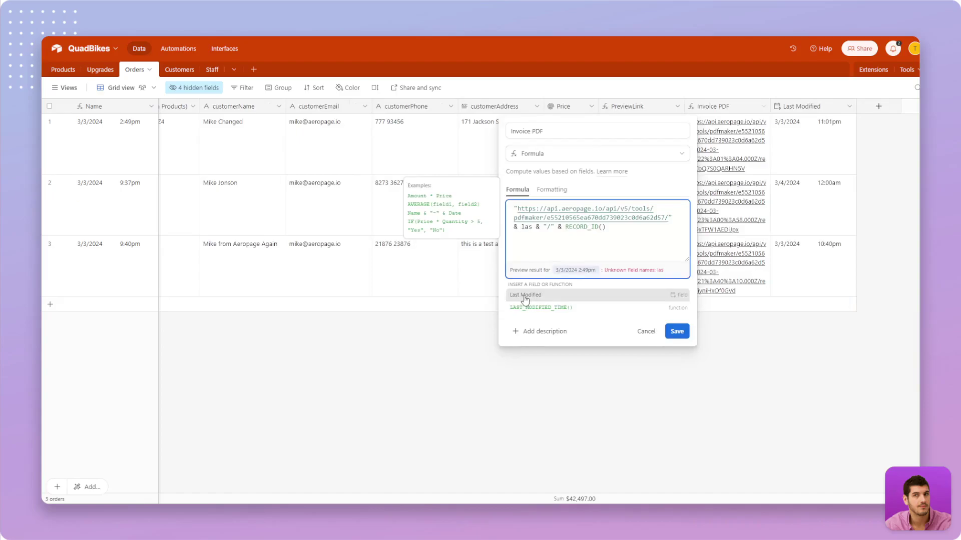
{"action": "left_click", "coordinate": [525, 296]}
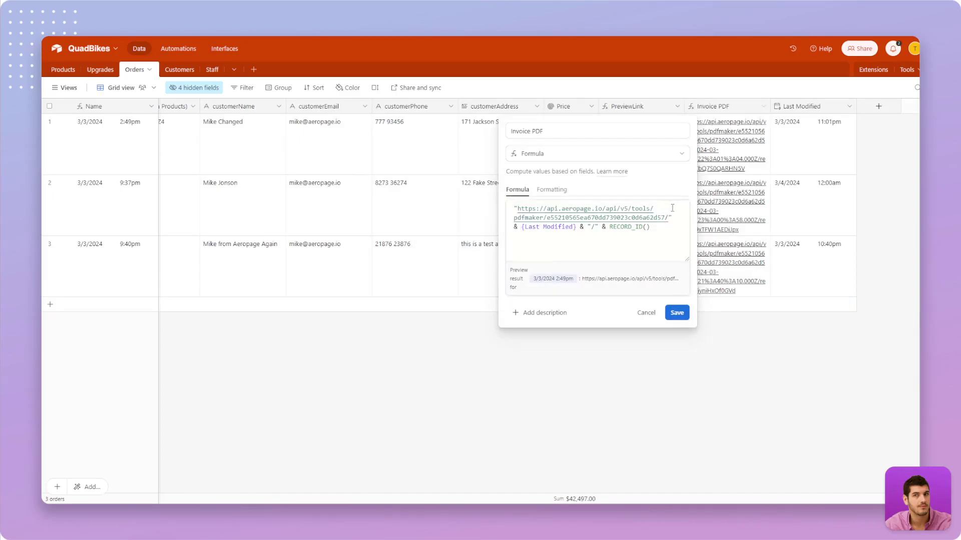
{"action": "left_click", "coordinate": [677, 314]}
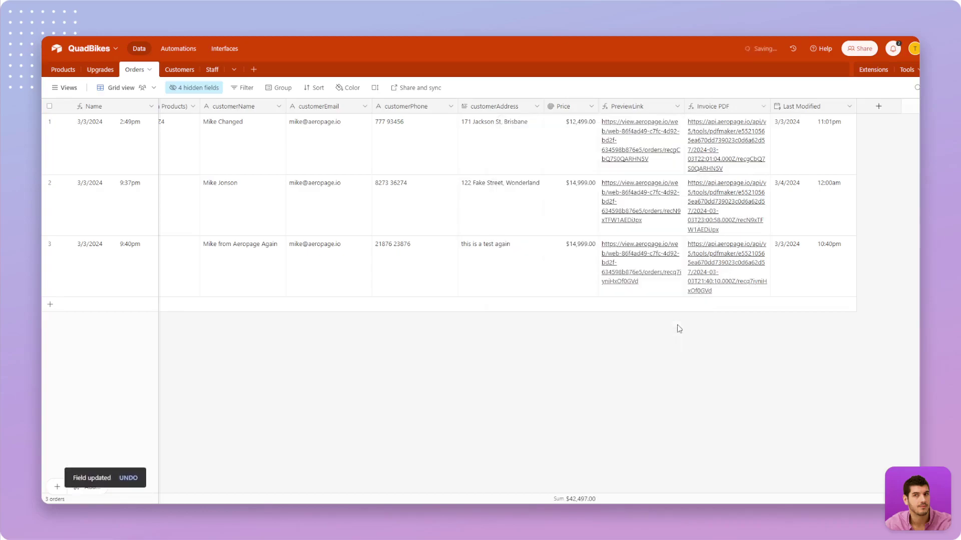
Step: Change the second order's Status to Payment Completed
{"action": "scroll", "coordinate": [465, 193], "scroll_direction": "left", "scroll_amount": 5}
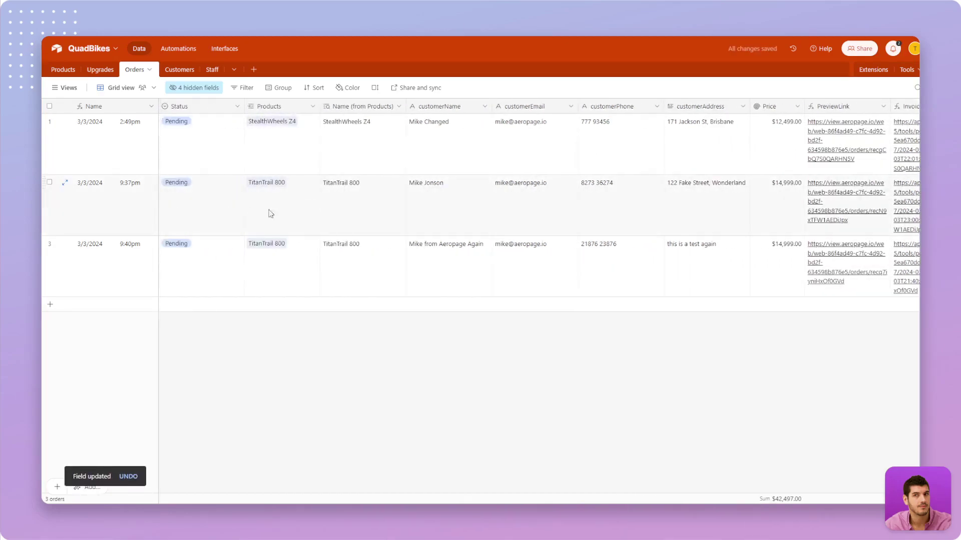
{"action": "scroll", "coordinate": [784, 215], "scroll_direction": "right", "scroll_amount": 4}
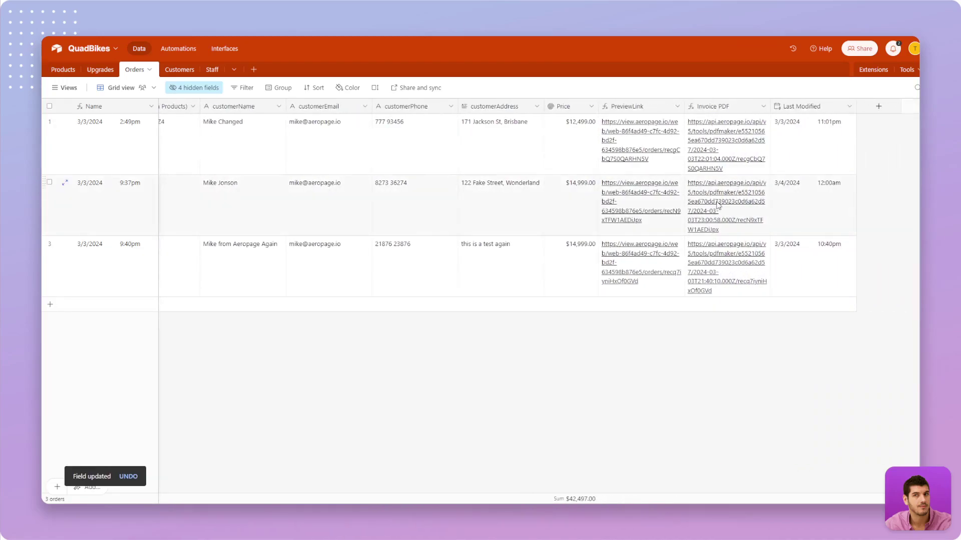
{"action": "left_click", "coordinate": [717, 204]}
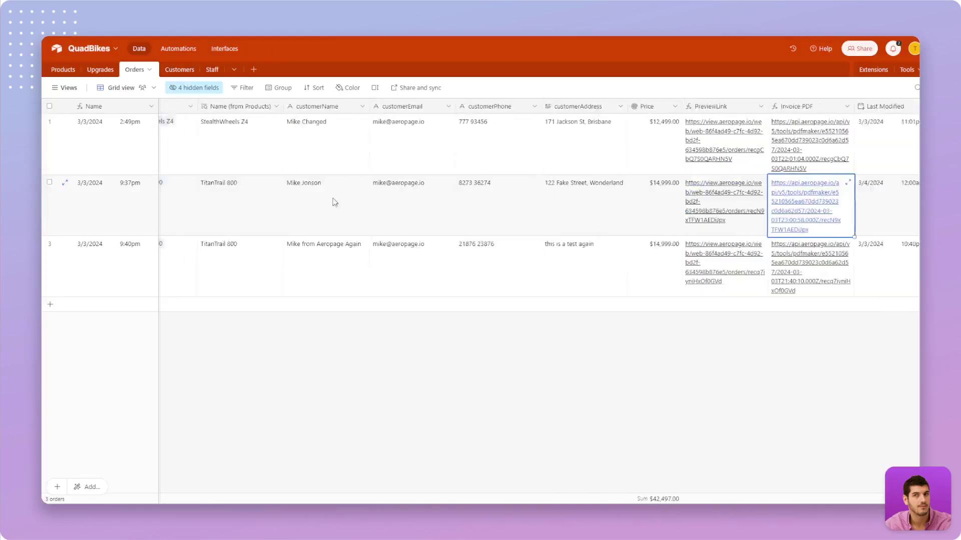
{"action": "left_click", "coordinate": [198, 200]}
{"action": "left_click", "coordinate": [197, 200]}
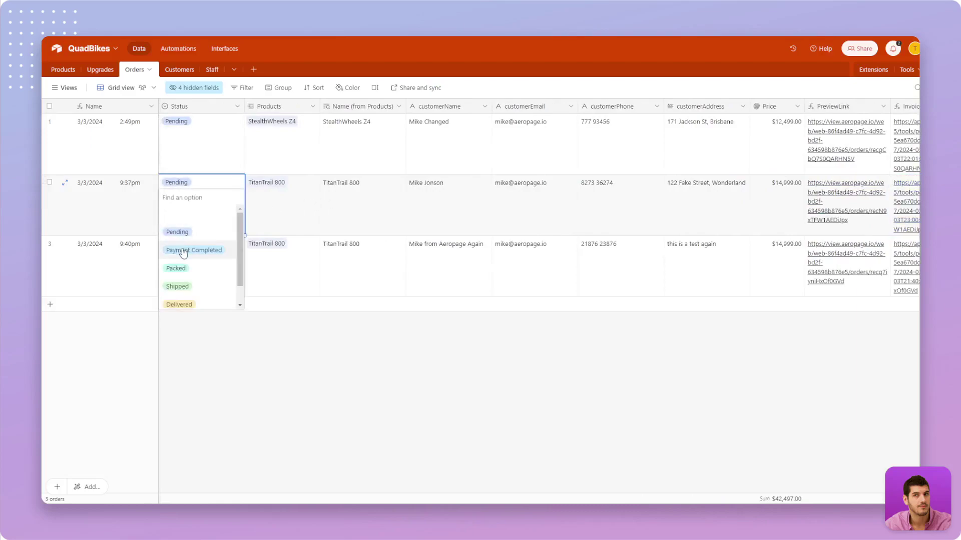
{"action": "left_click", "coordinate": [183, 250]}
Step: Open the second order's TitanTrail 800 invoice from its Invoice PDF link
{"action": "scroll", "coordinate": [519, 232], "scroll_direction": "right", "scroll_amount": 5}
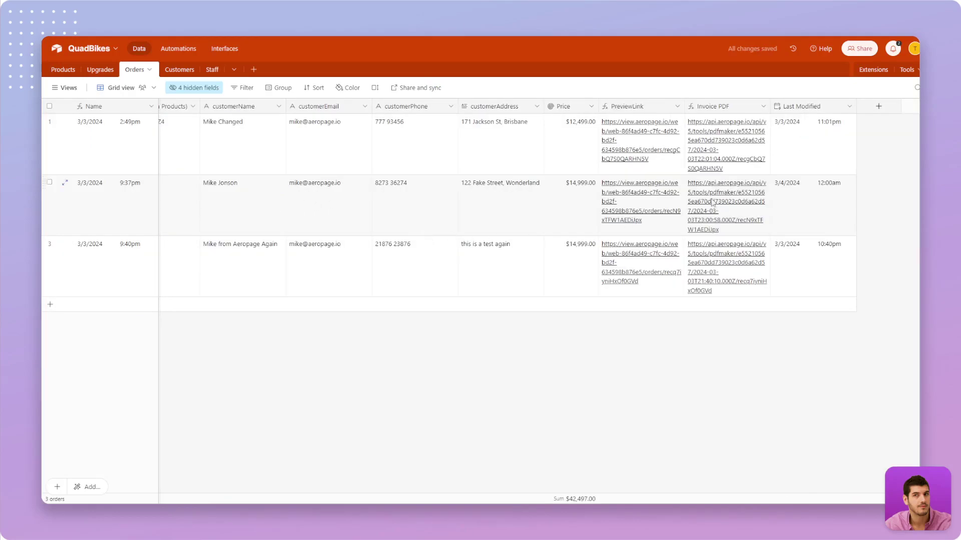
{"action": "left_click", "coordinate": [711, 199]}
{"action": "left_click", "coordinate": [710, 199]}
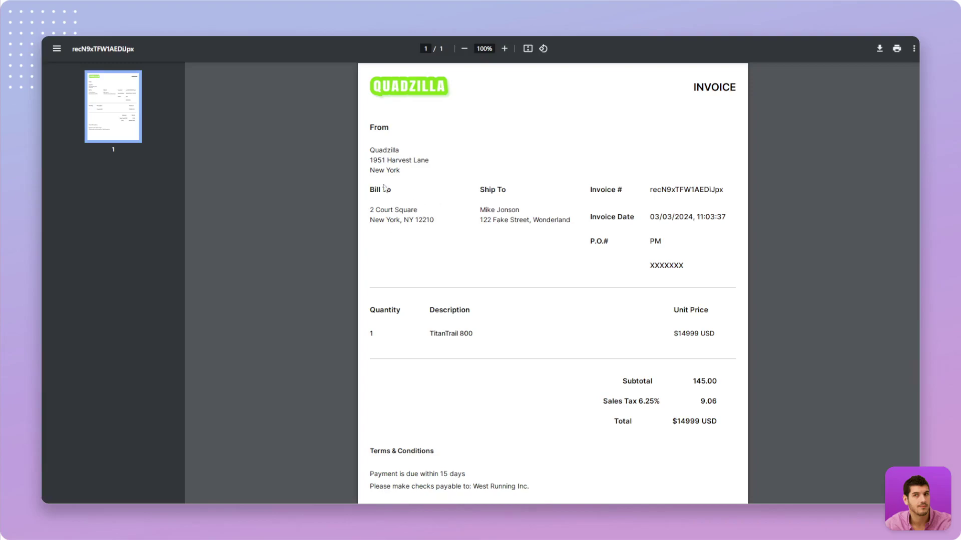
{"action": "scroll", "coordinate": [560, 180], "scroll_direction": "down", "scroll_amount": 1}
{"action": "scroll", "coordinate": [557, 208], "scroll_direction": "up", "scroll_amount": 1}
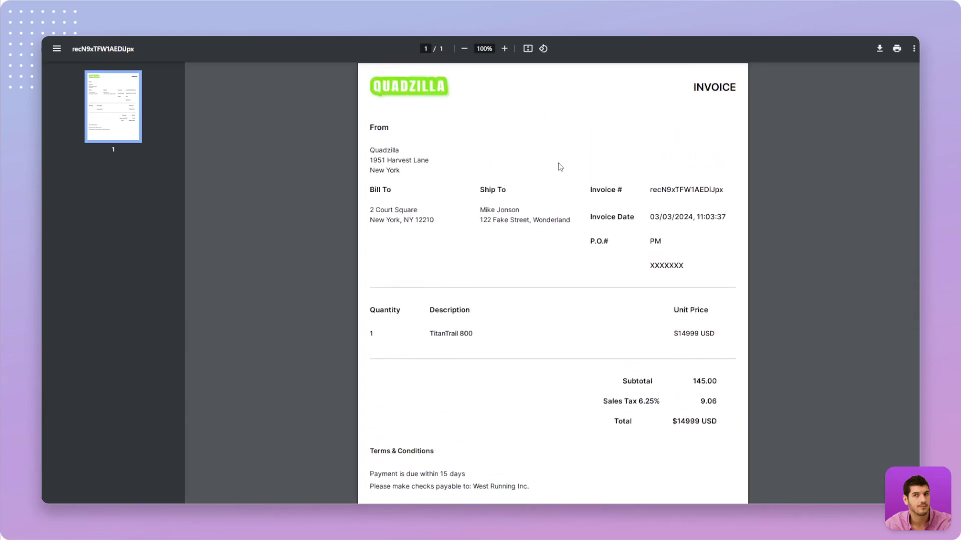